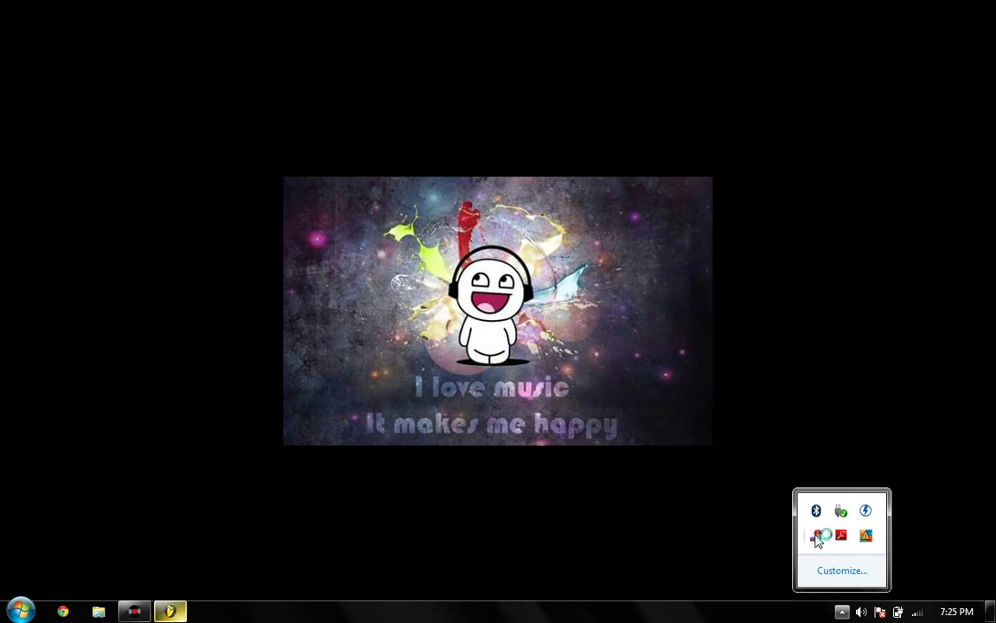
Show the screen recorder's recording toolbar from its tray icon
right_click(818, 538)
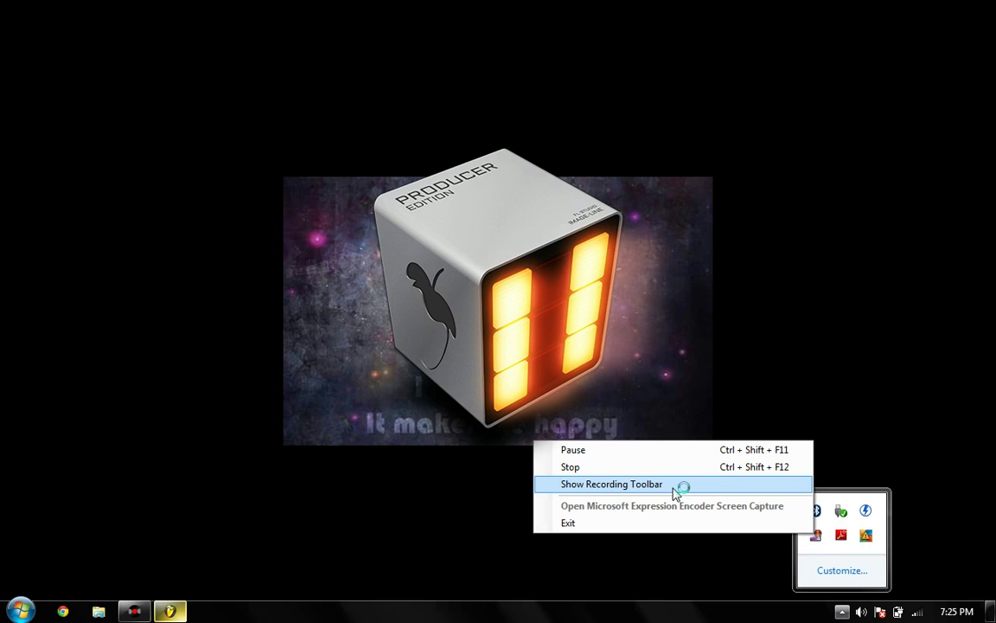
click(674, 490)
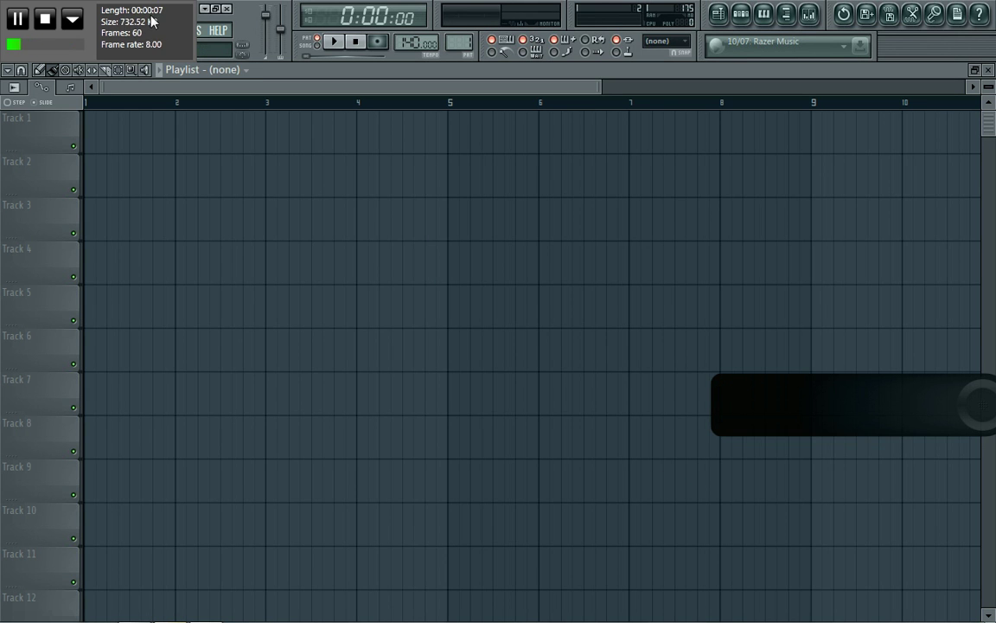
Load the recent project fuseg.flp in FL Studio
click(74, 19)
click(21, 37)
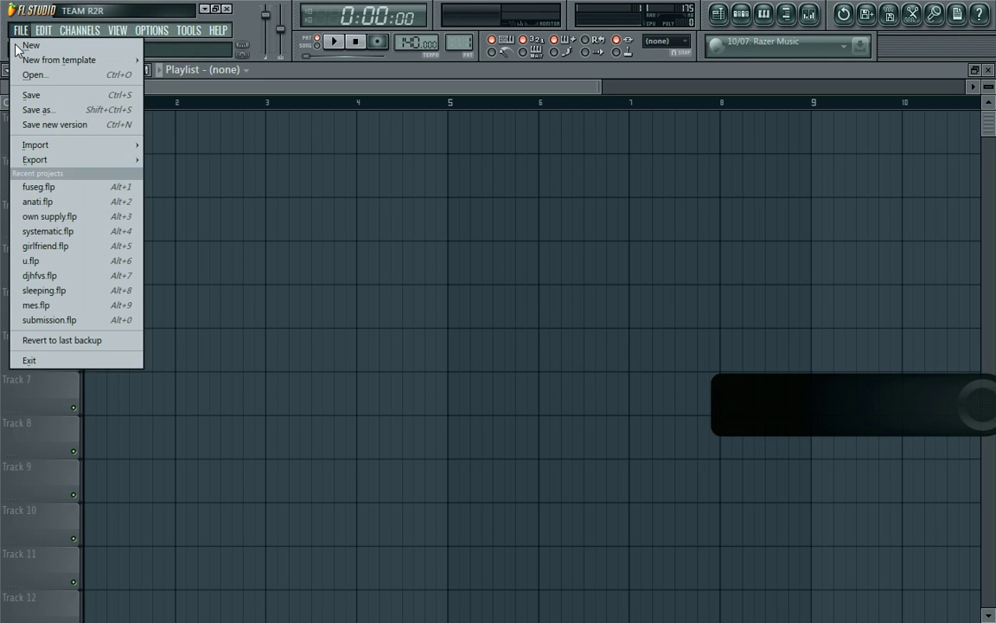
click(40, 185)
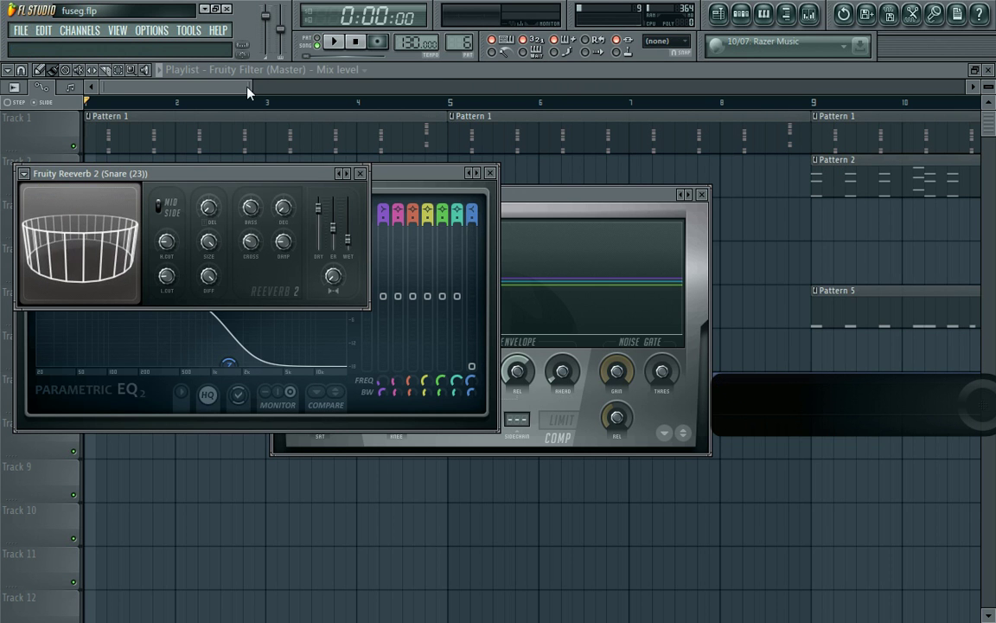
Close the plugin windows, zoom the playlist out to the full arrangement, and enlarge track rows
key(F12)
drag(248, 87, 930, 87)
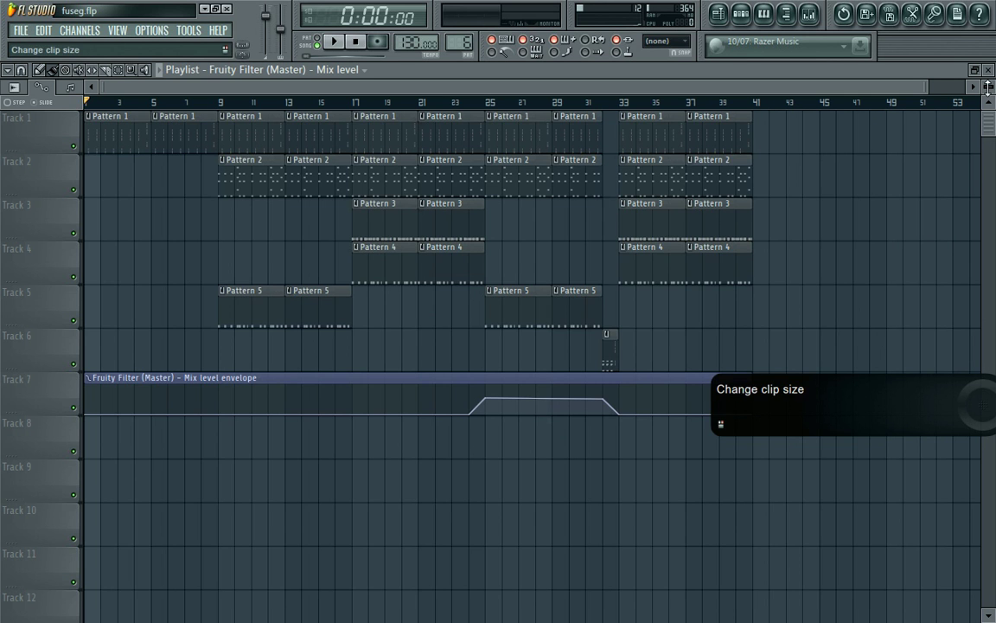
scroll(988, 87, up, 3)
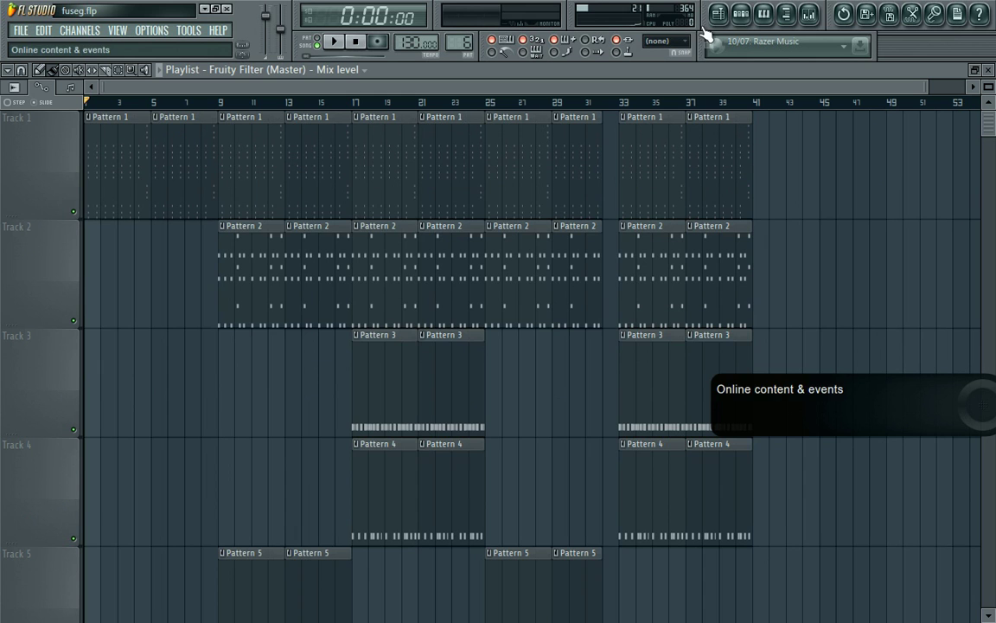
Load Pattern 1 in the step sequencer and play it briefly
click(743, 21)
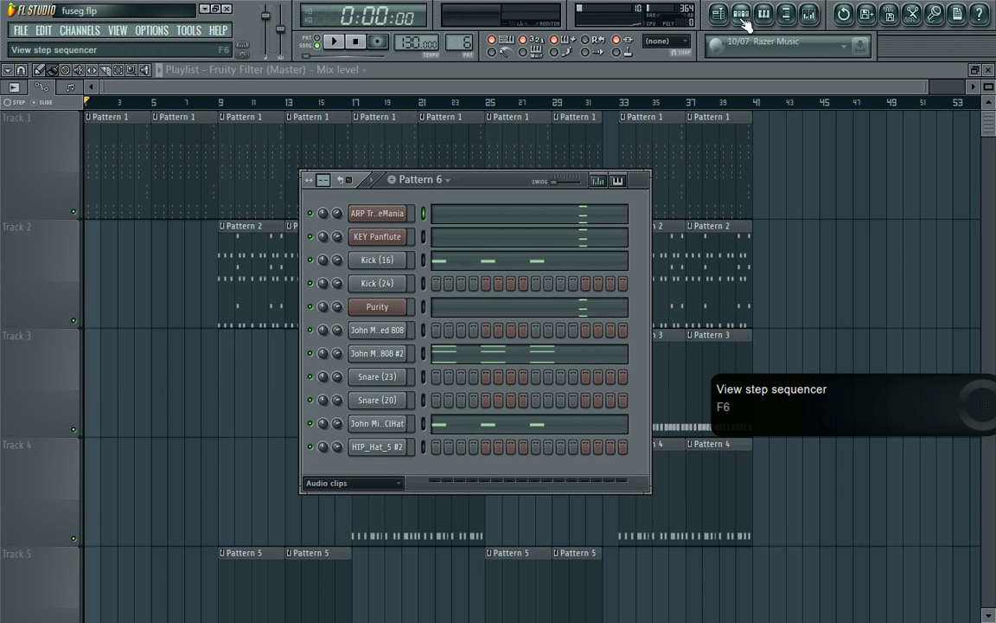
drag(459, 42, 489, 141)
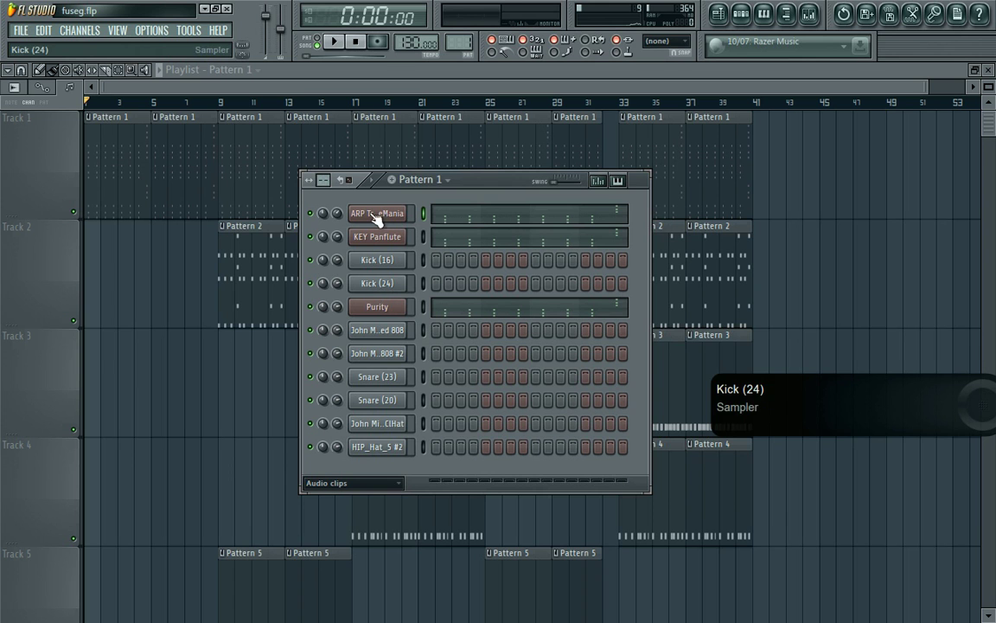
drag(267, 19, 270, 30)
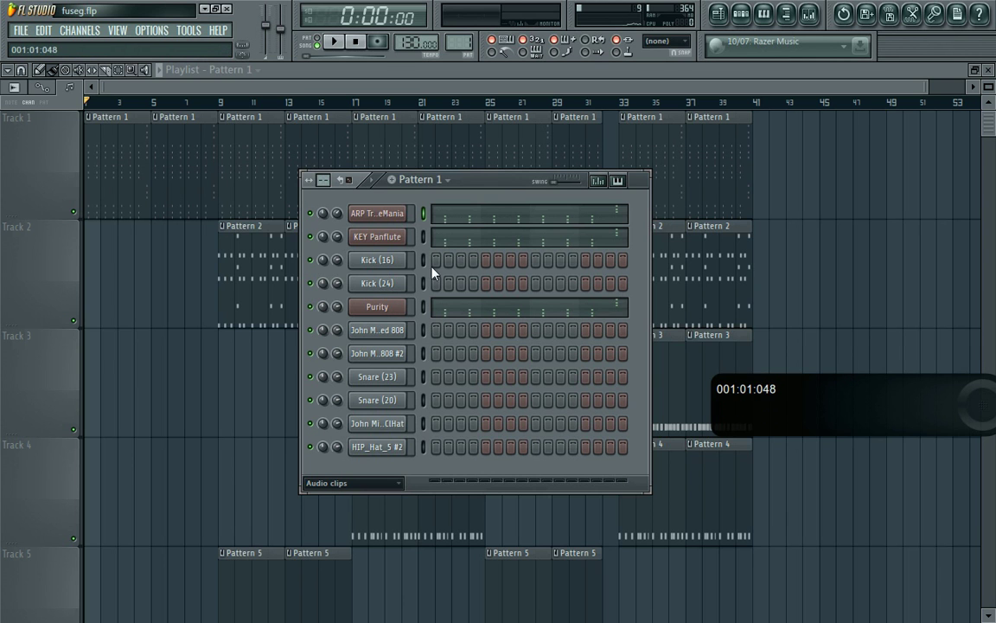
click(334, 42)
click(355, 43)
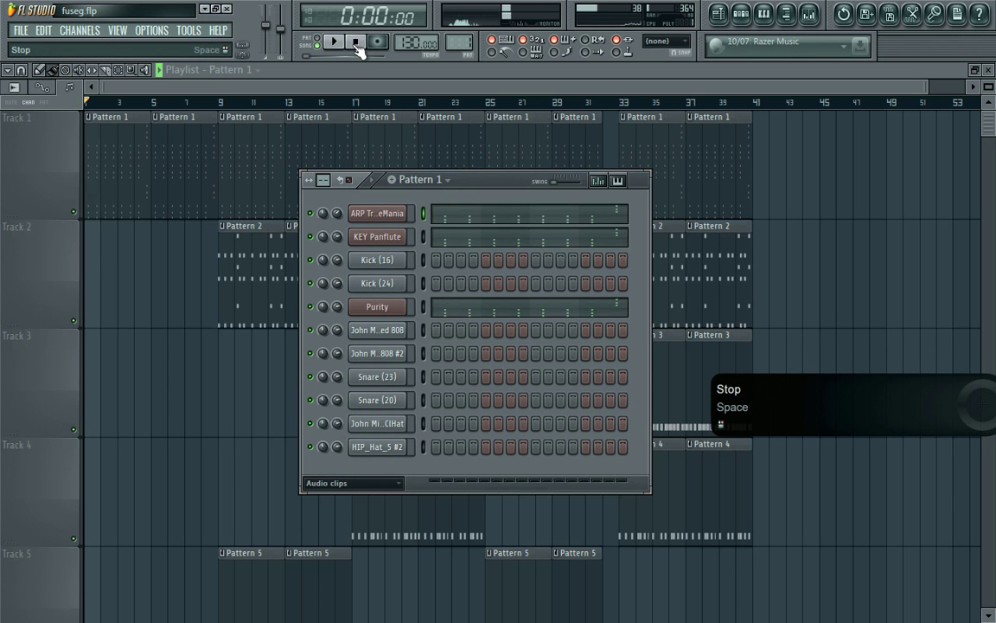
Inspect the ARP TranceMania, KEY Panflute and Purity synths, then switch to Pattern 2
click(377, 216)
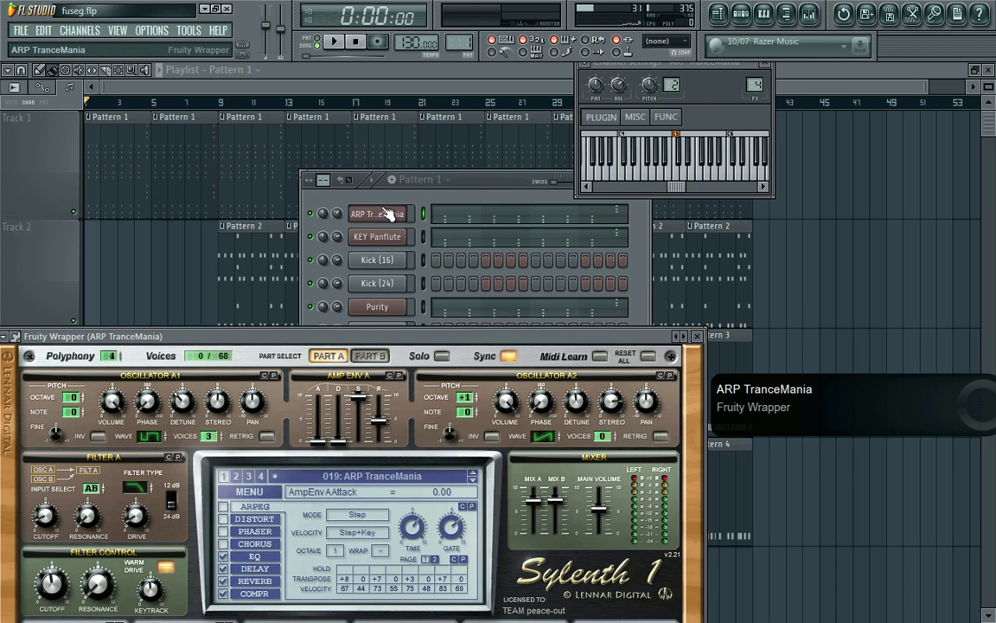
click(379, 241)
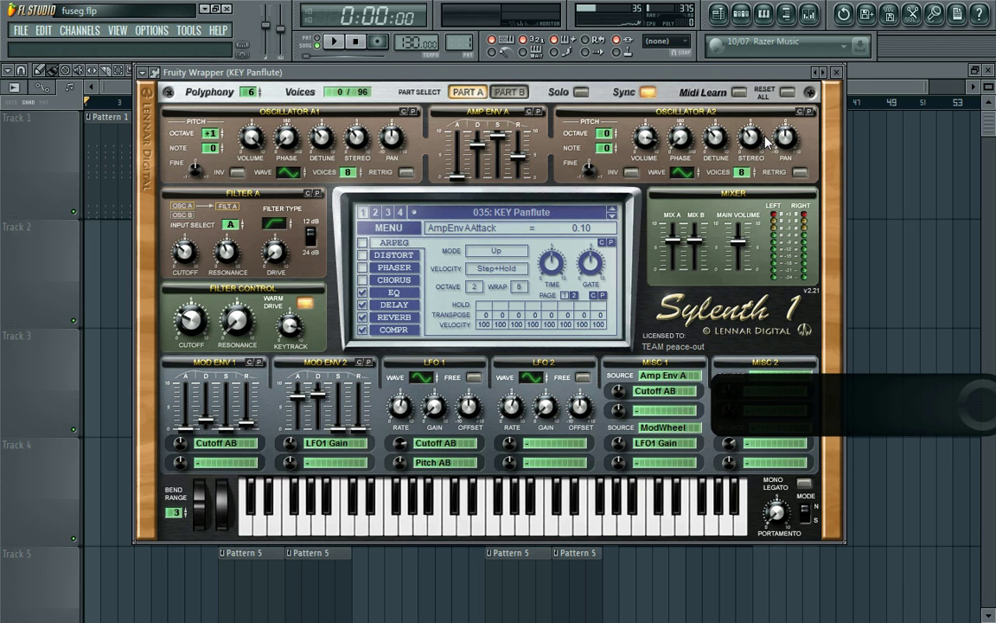
click(835, 73)
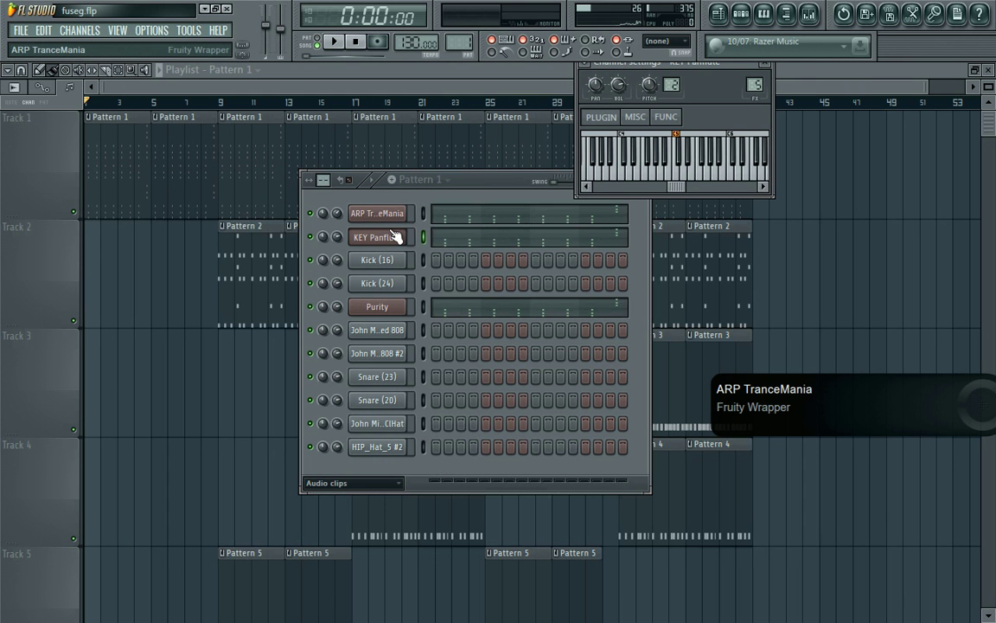
click(381, 213)
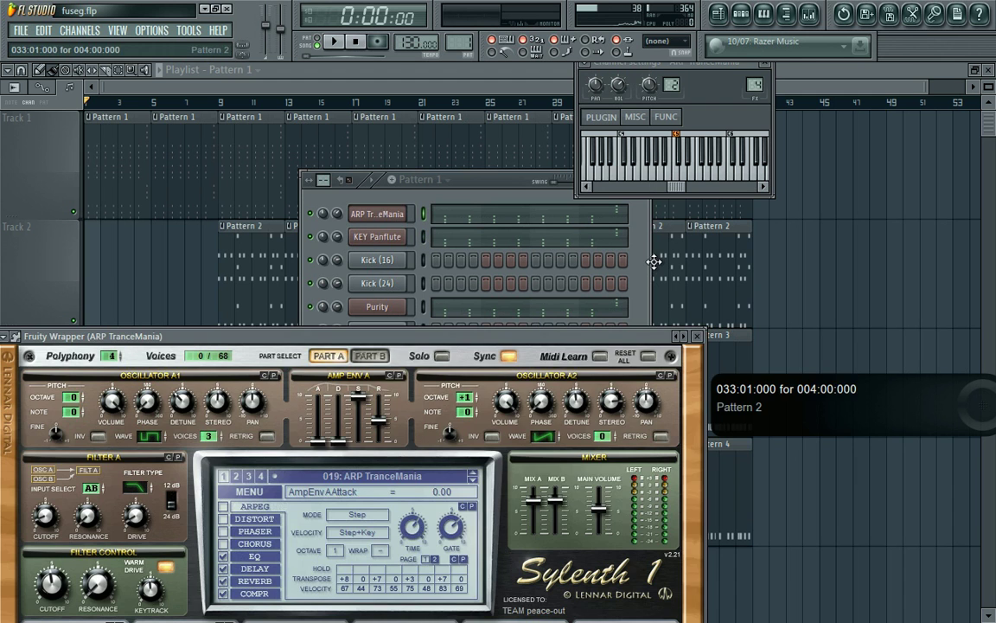
click(519, 212)
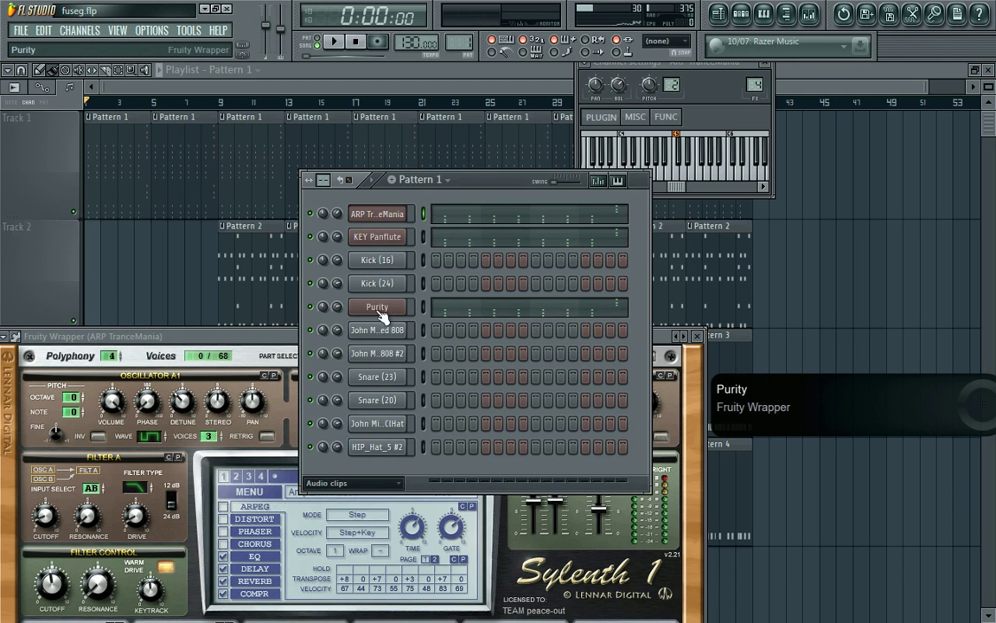
click(379, 308)
click(649, 285)
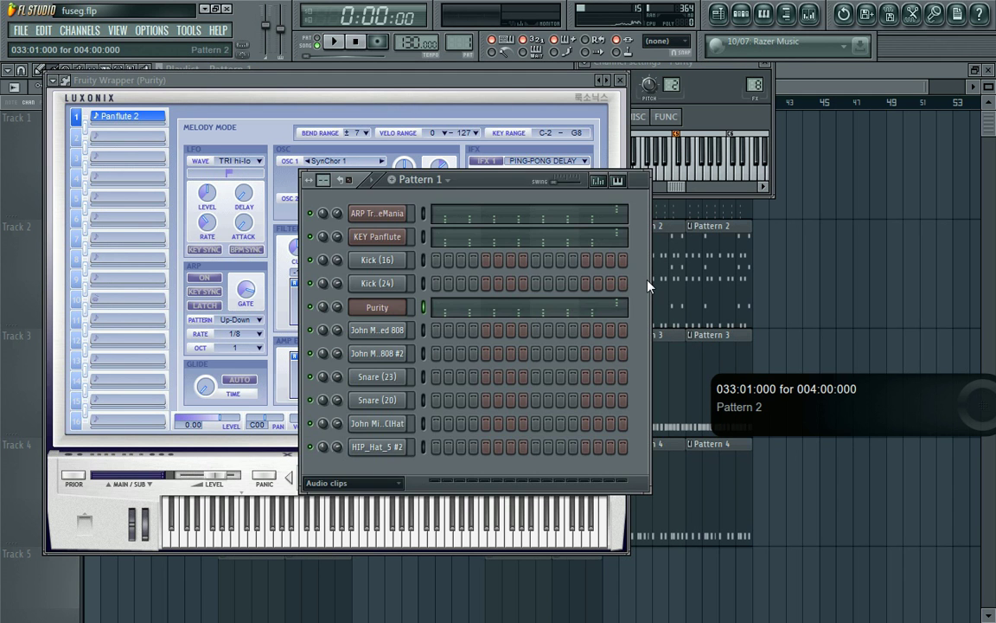
scroll(461, 43, up, 1)
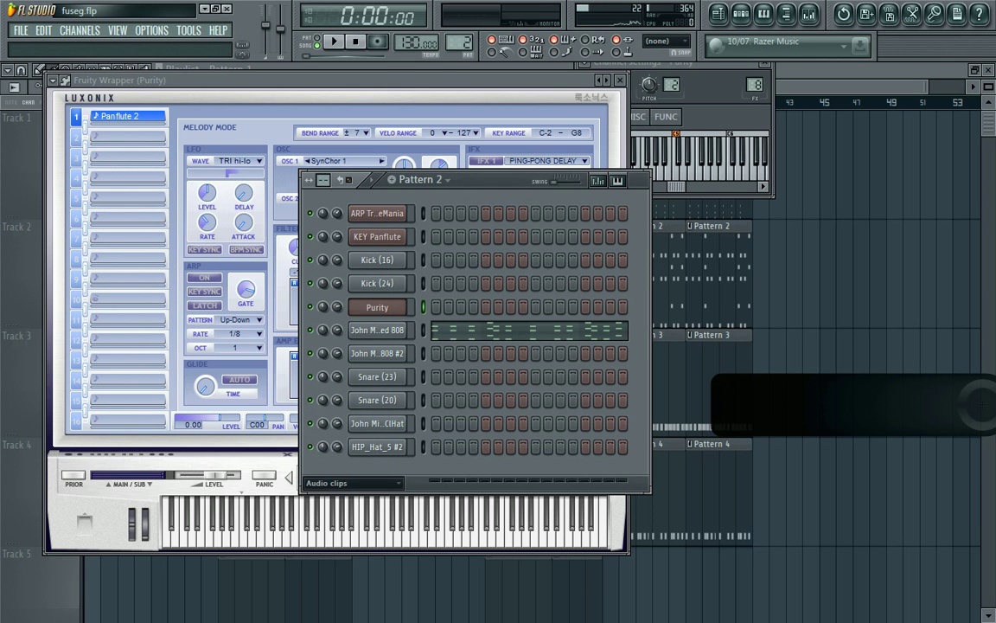
View the Distorted 808 notes over eight bars with piano keys, then reopen Pattern 2's step sequencer
click(450, 329)
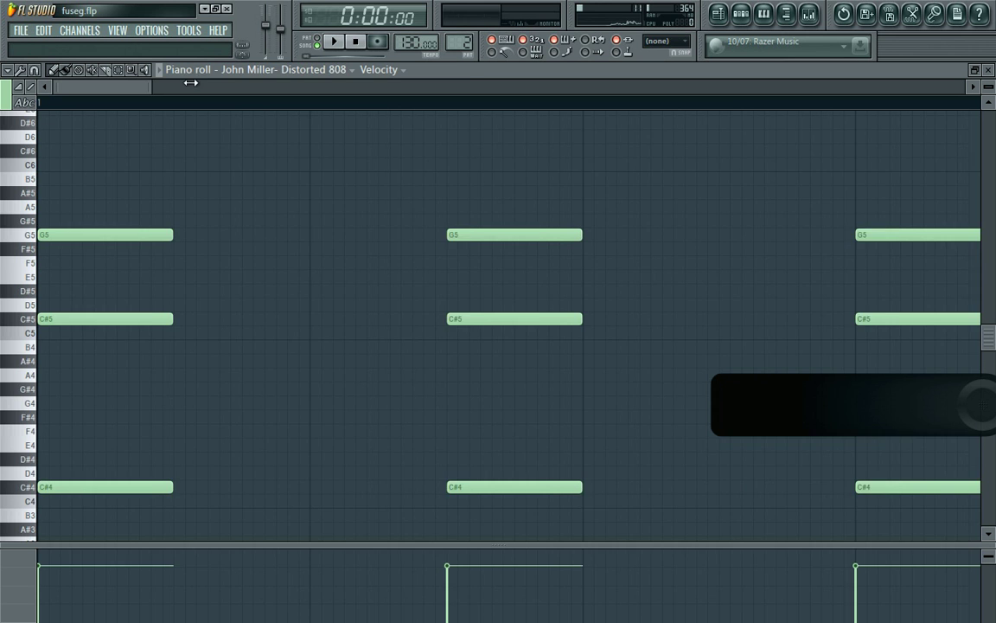
drag(153, 86, 881, 85)
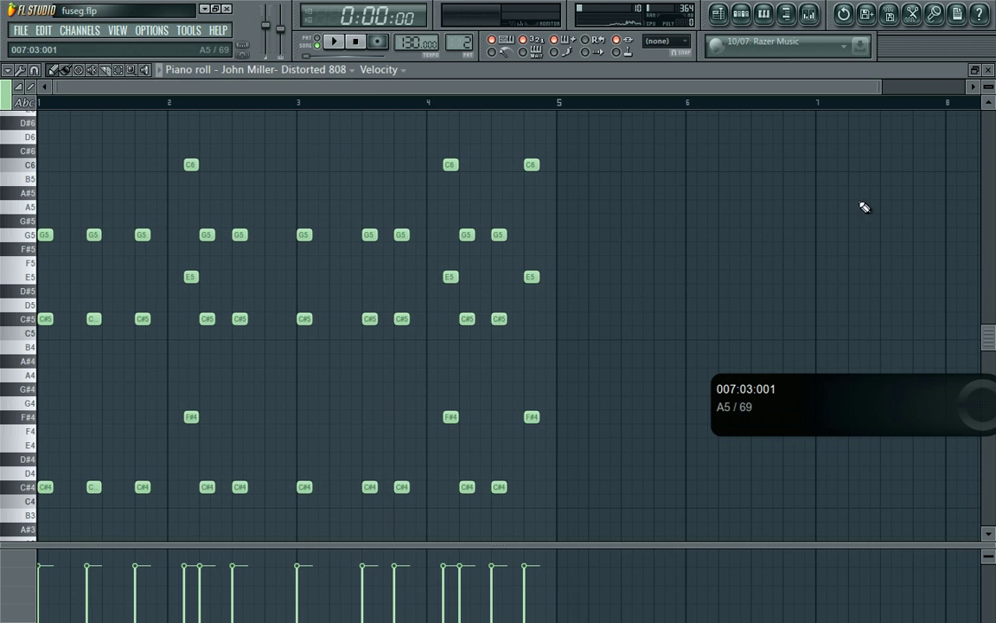
click(29, 103)
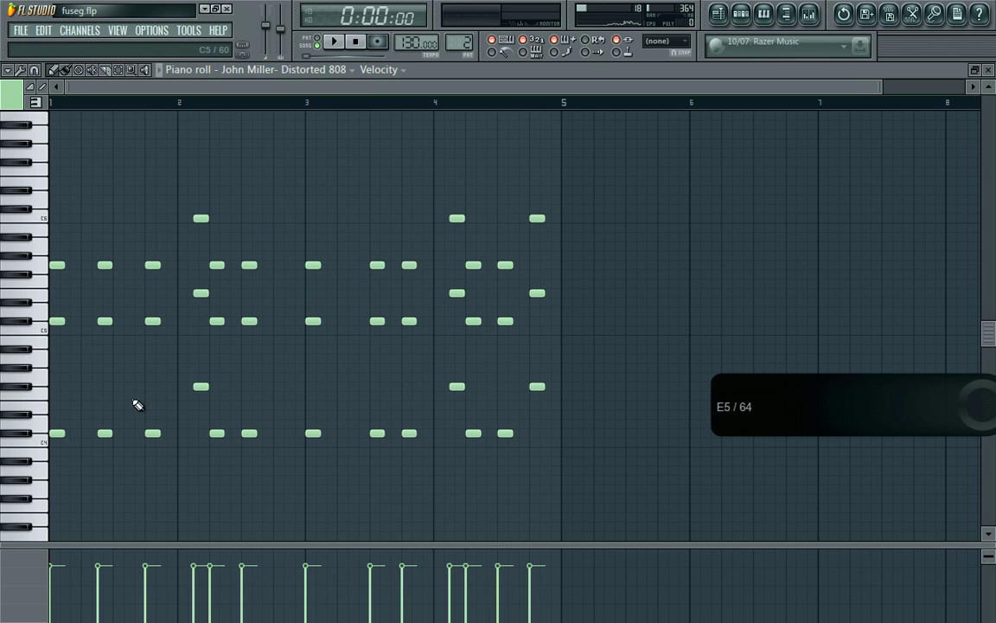
click(742, 16)
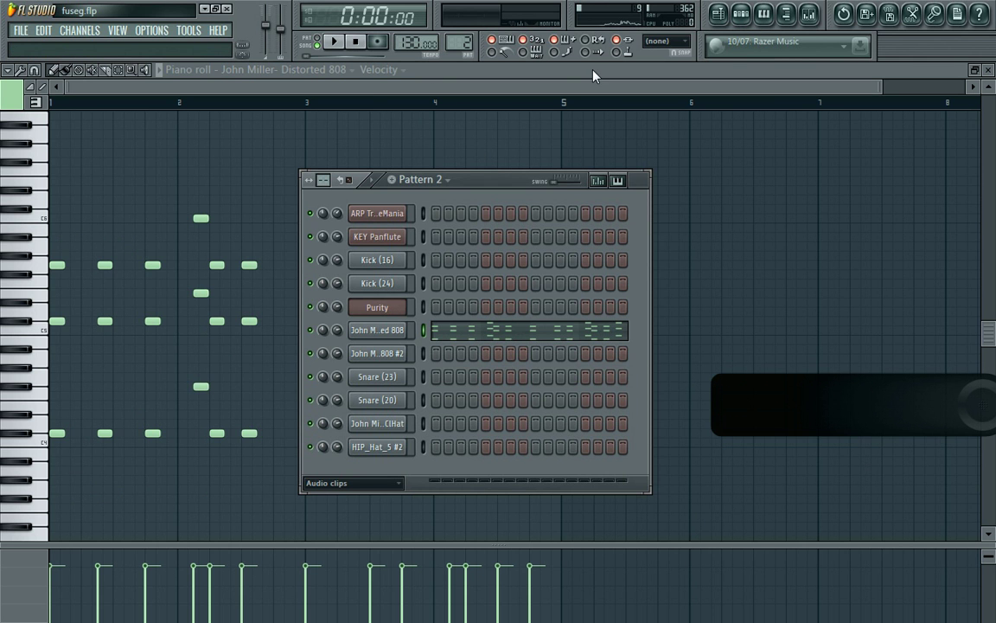
Step the channel rack through Patterns 3, 4 and 6, then back to Pattern 1
scroll(458, 41, up, 1)
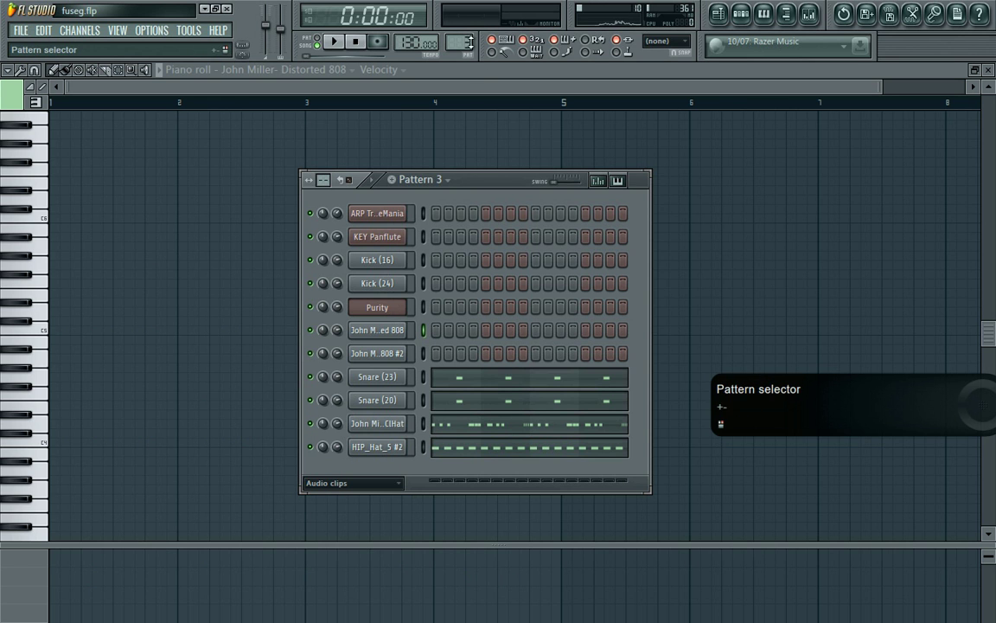
scroll(459, 42, up, 1)
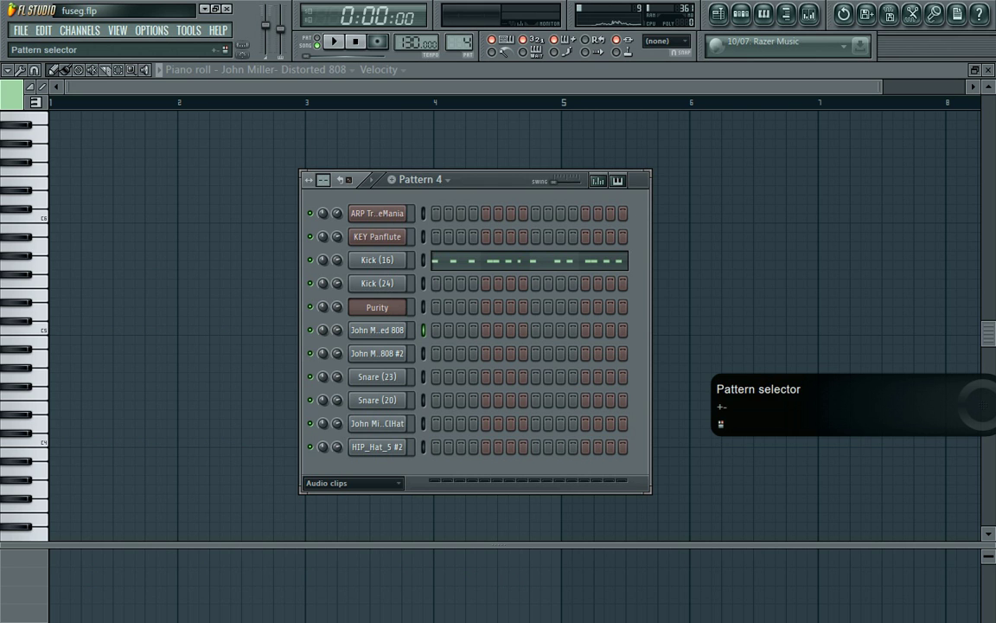
scroll(458, 41, up, 2)
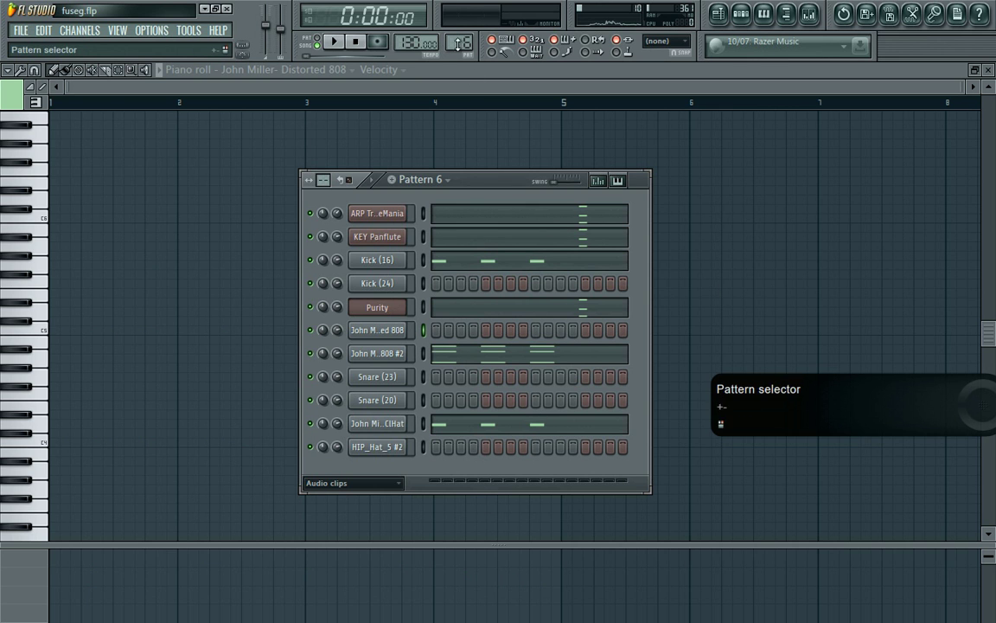
scroll(460, 41, down, 5)
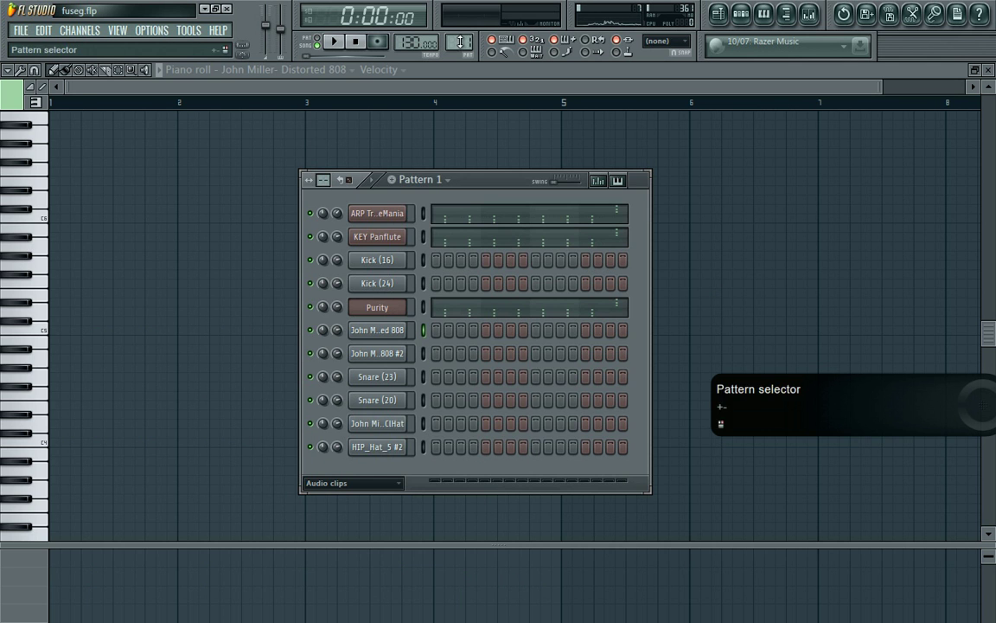
Show the playlist with shorter track rows so all tracks fit, then minimize FL Studio
click(719, 16)
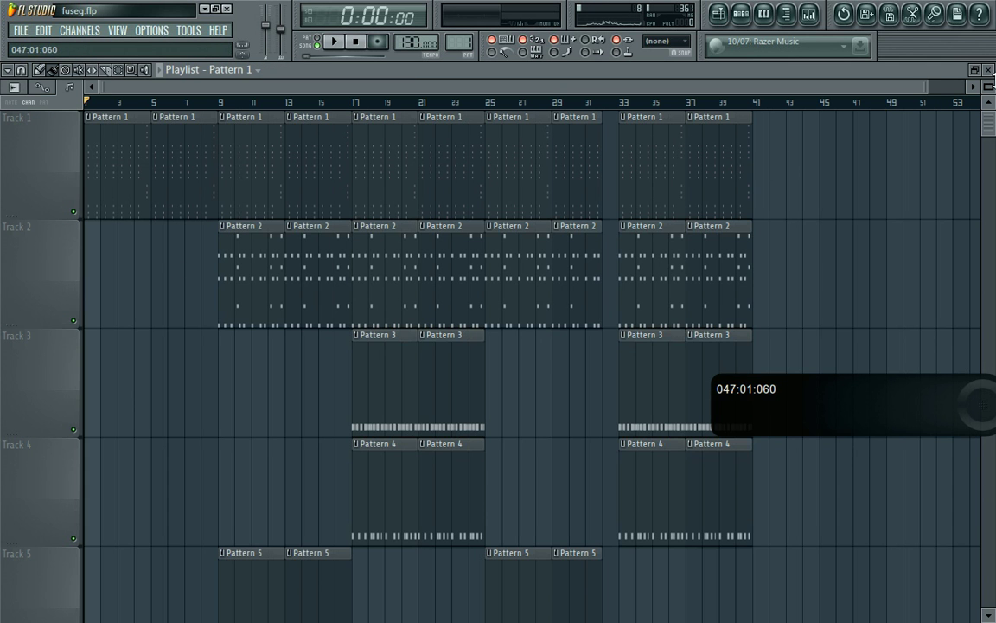
scroll(720, 424, down, 4)
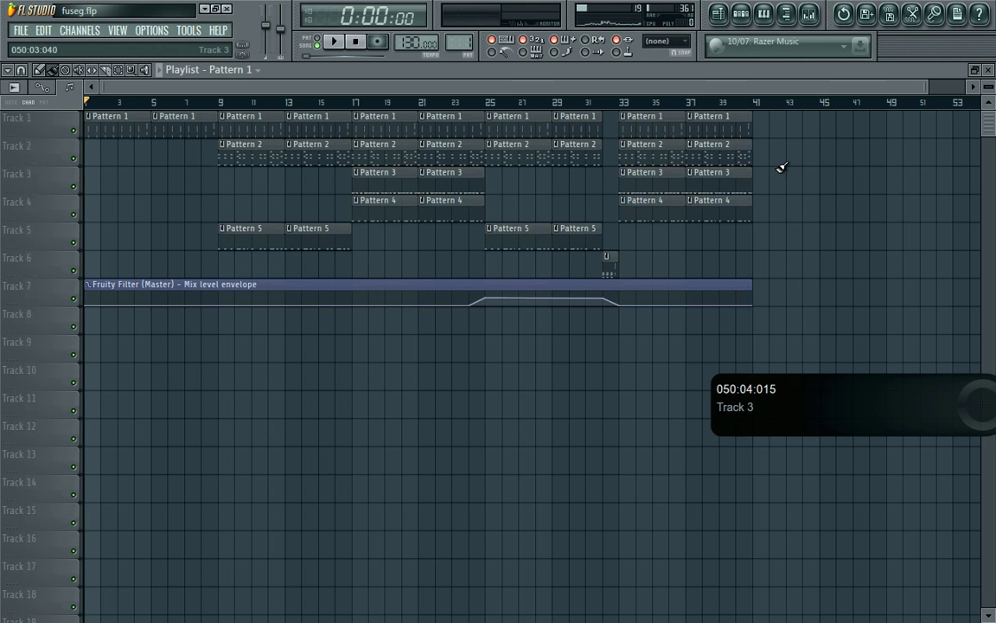
click(204, 8)
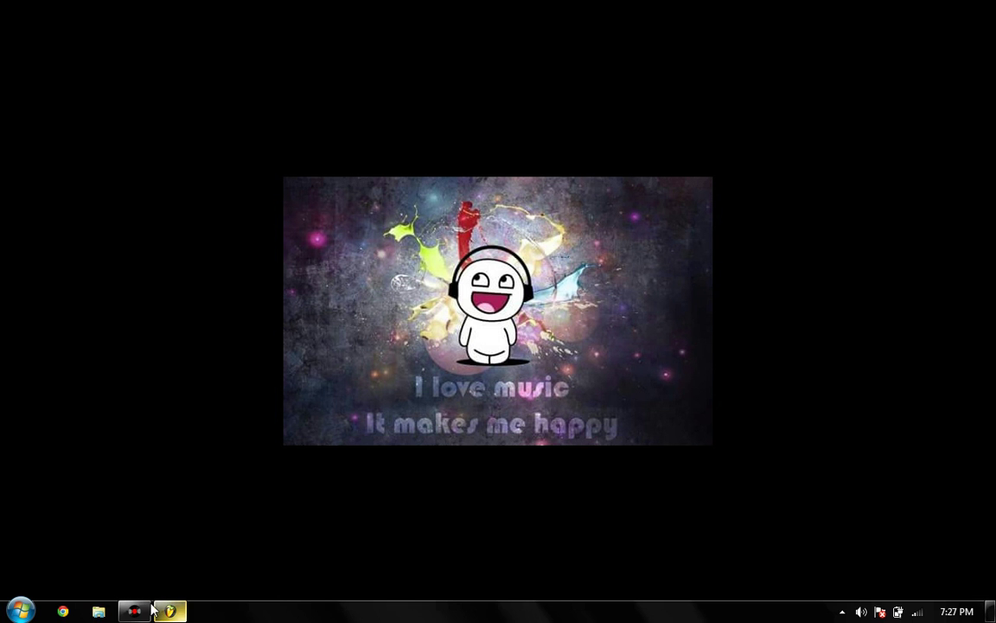
Bring up Virtual DJ, check fuseg in the browser, and play it on deck 1
click(134, 615)
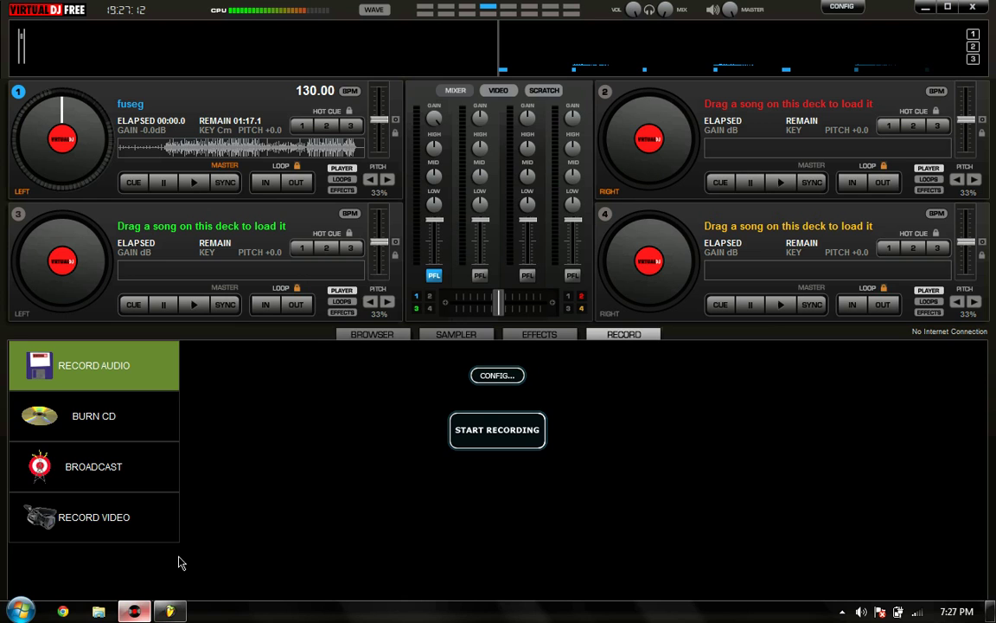
click(368, 335)
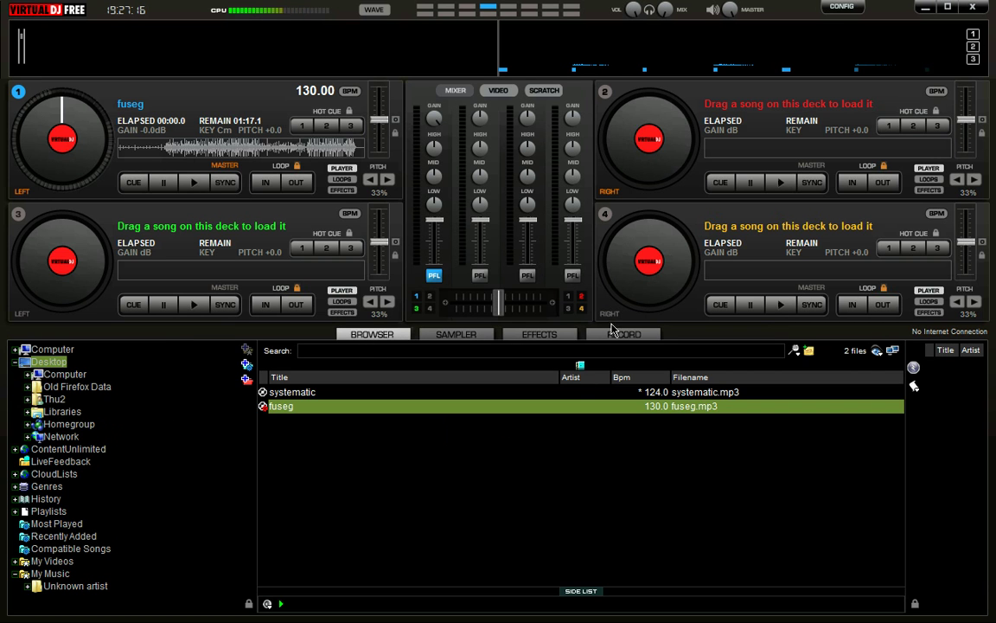
click(611, 336)
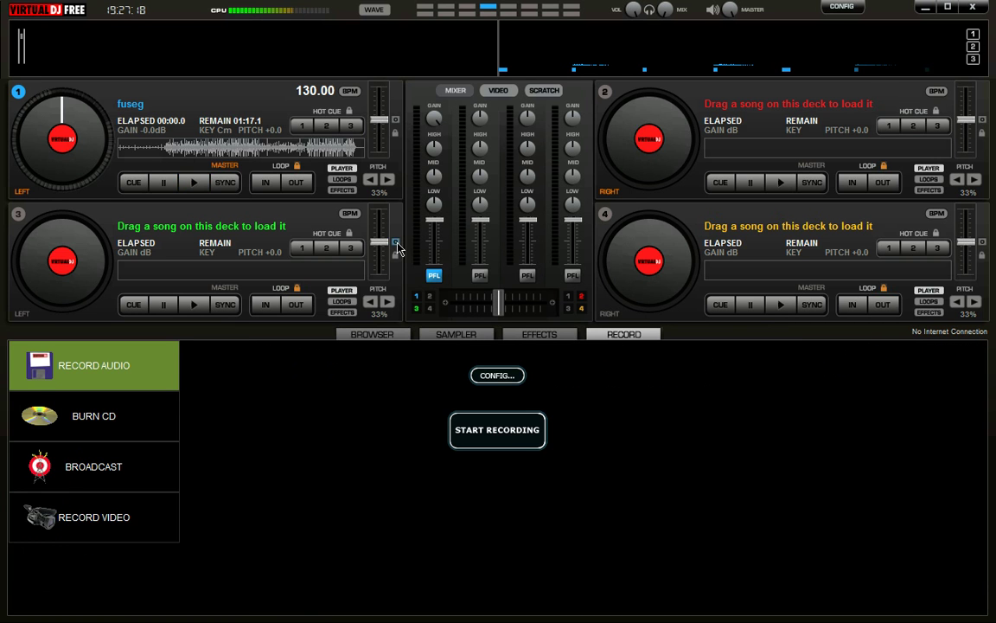
click(195, 183)
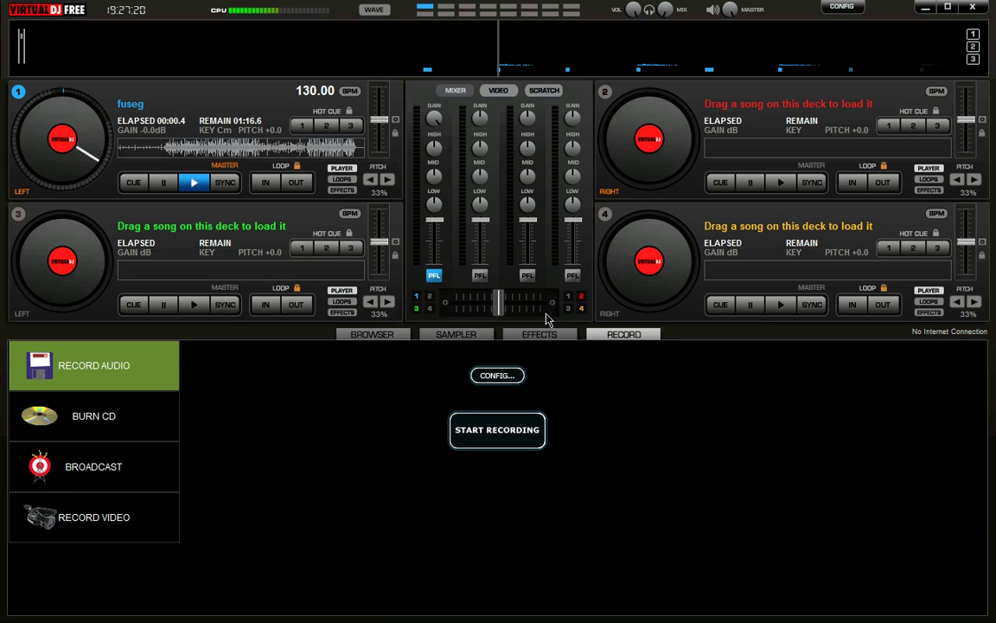
Open the screen capture tool's options from the hidden notification-area icons
key(super)
click(842, 611)
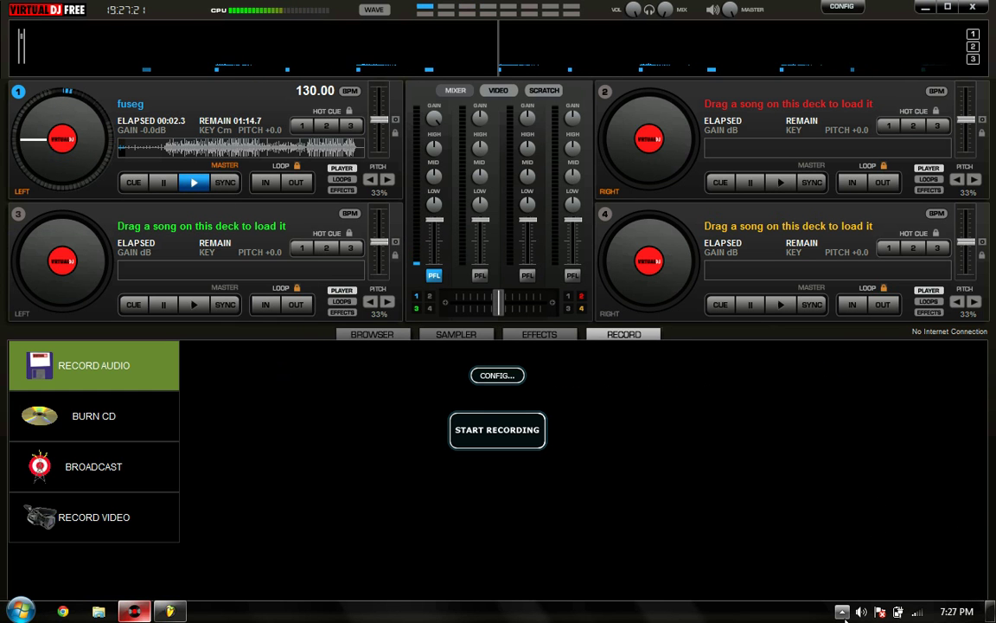
right_click(818, 537)
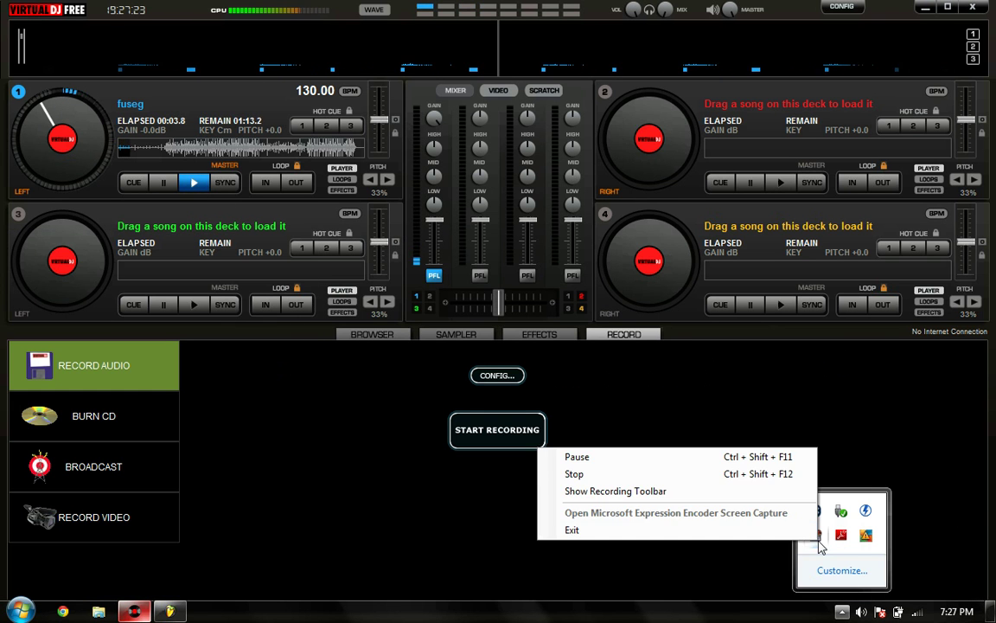
Show the screen capture recording toolbar while fuseg plays on to 01:14.4
click(683, 490)
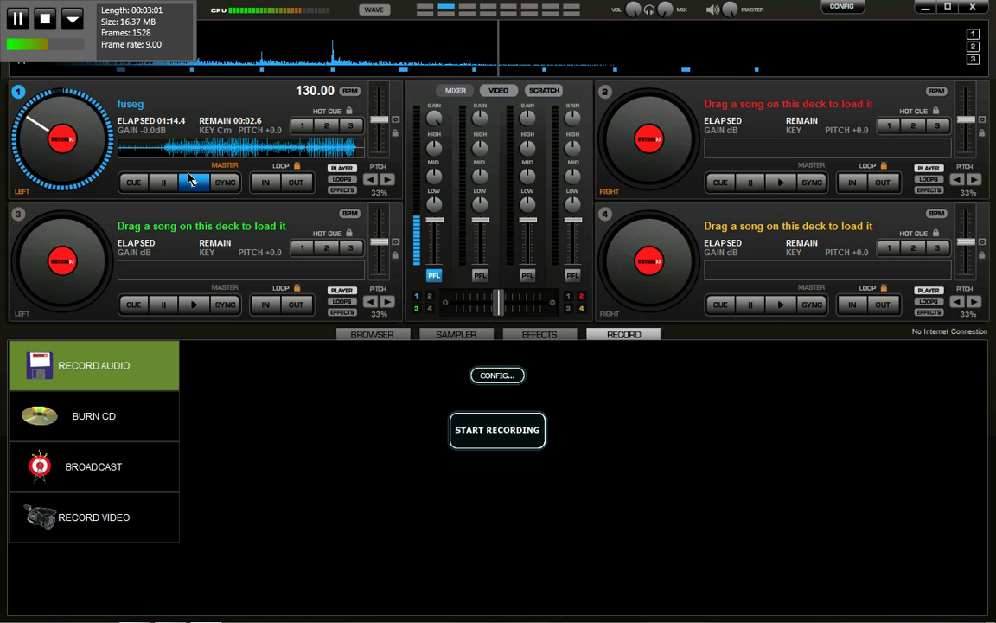
Pause fuseg on deck 1 at 01:15.3 and return to the browser listing systematic and fuseg
click(163, 183)
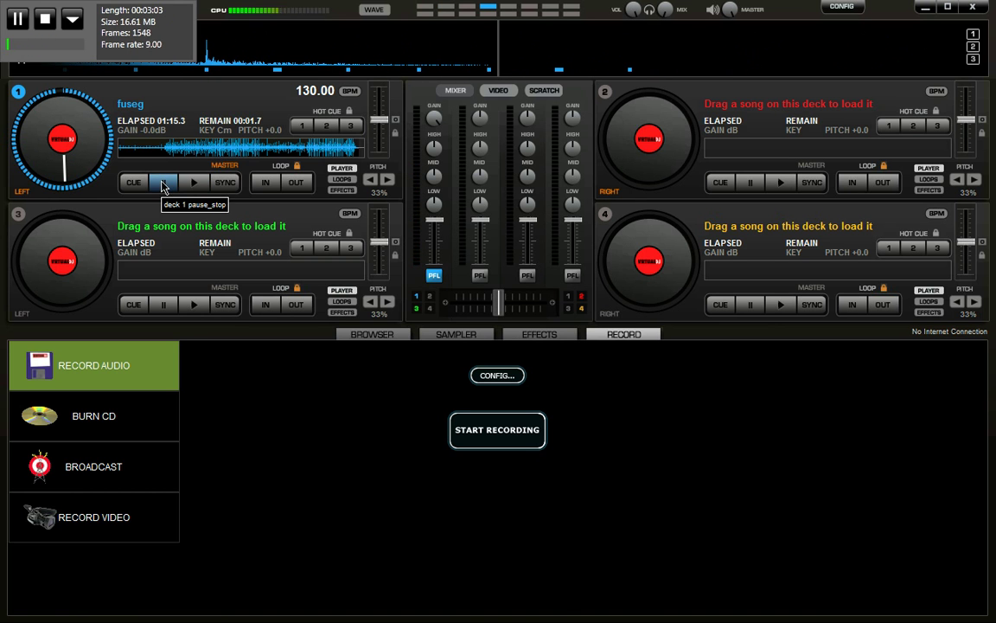
click(372, 336)
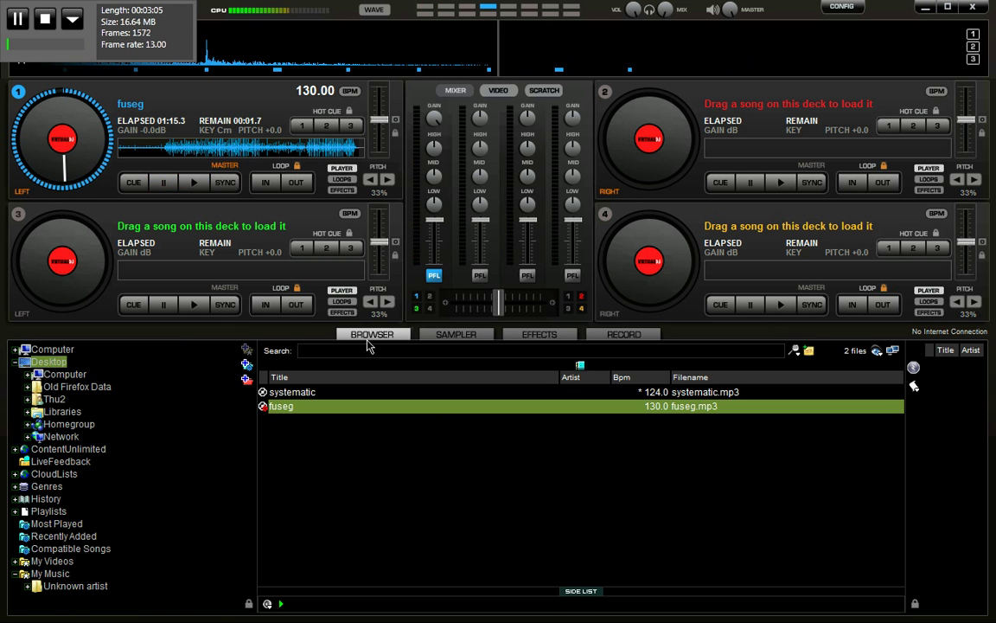